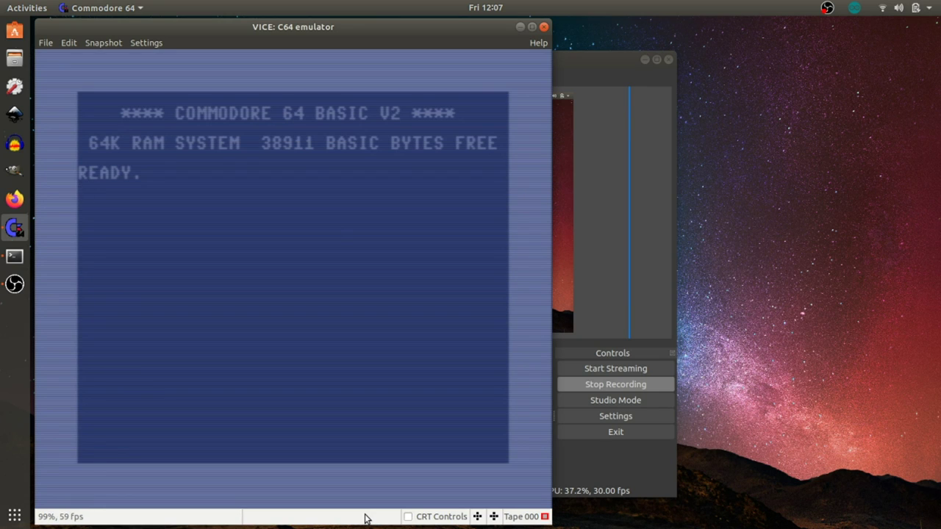
# Step: Load JMSYNTH.PRG from drive 8 with LOAD"JMSYNTH.PRG",8
pyautogui.write('LO')
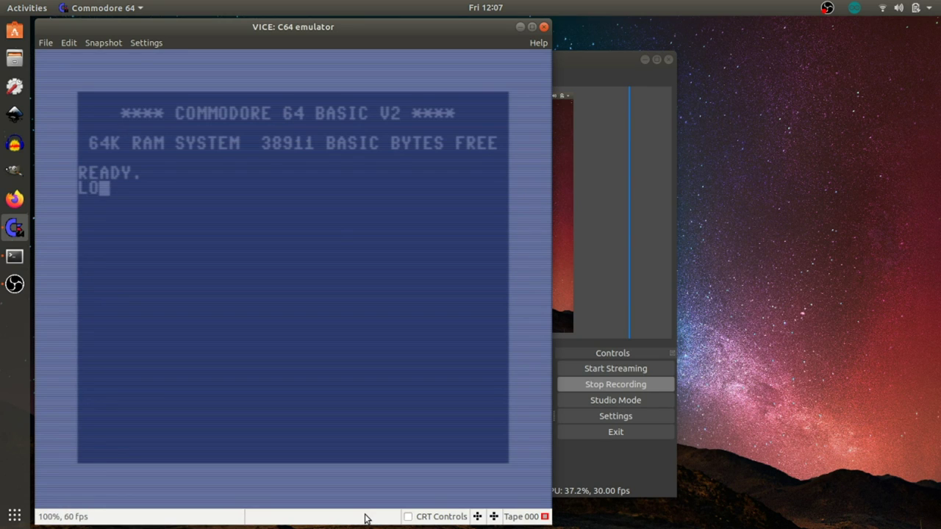
pyautogui.write('AD"JM')
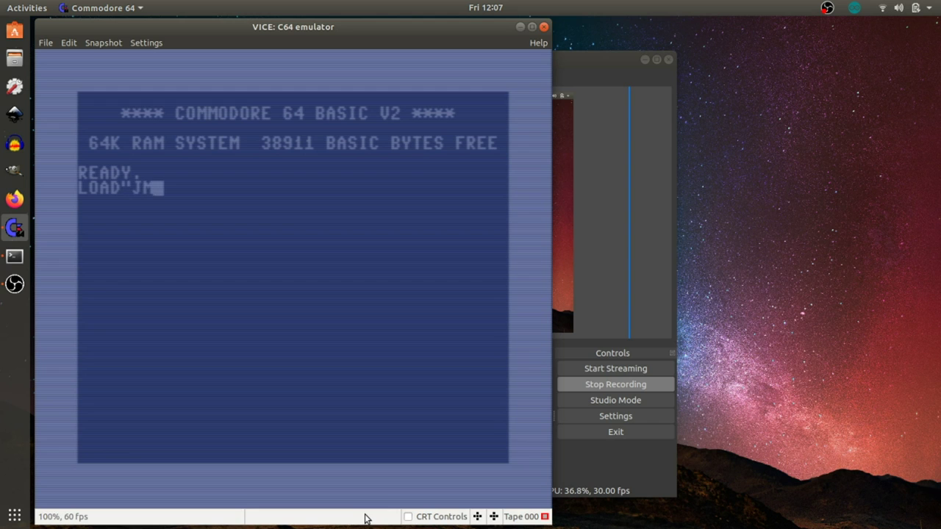
pyautogui.write('SYNTH')
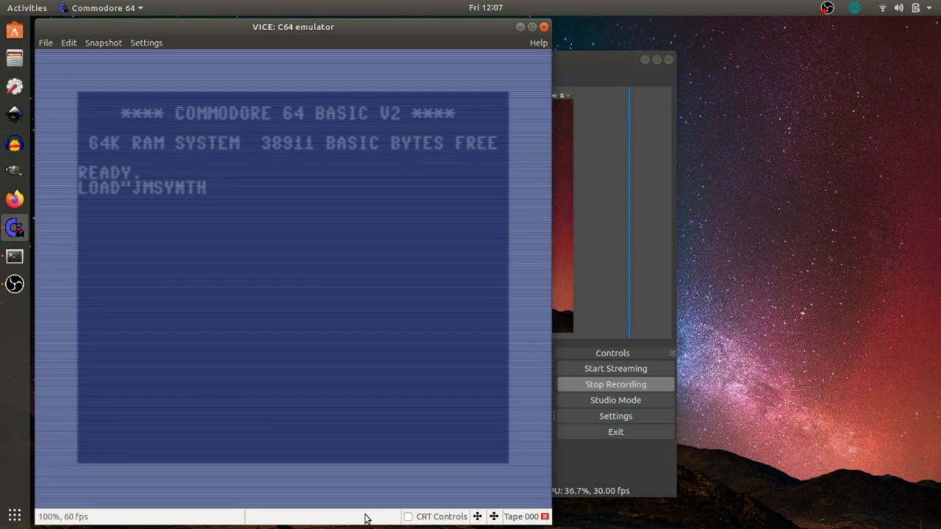
pyautogui.write('.PRG",8')
pyautogui.press('Return')
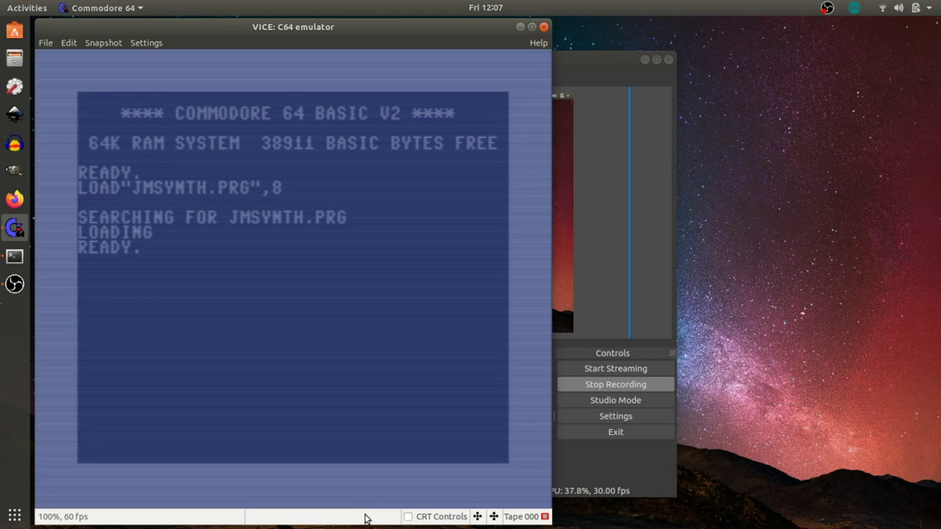
# Step: RUN JMSYNTH, then move the menu selection between CONSOLE and SETTINGS, ending on CONSOLE
pyautogui.write('RUN')
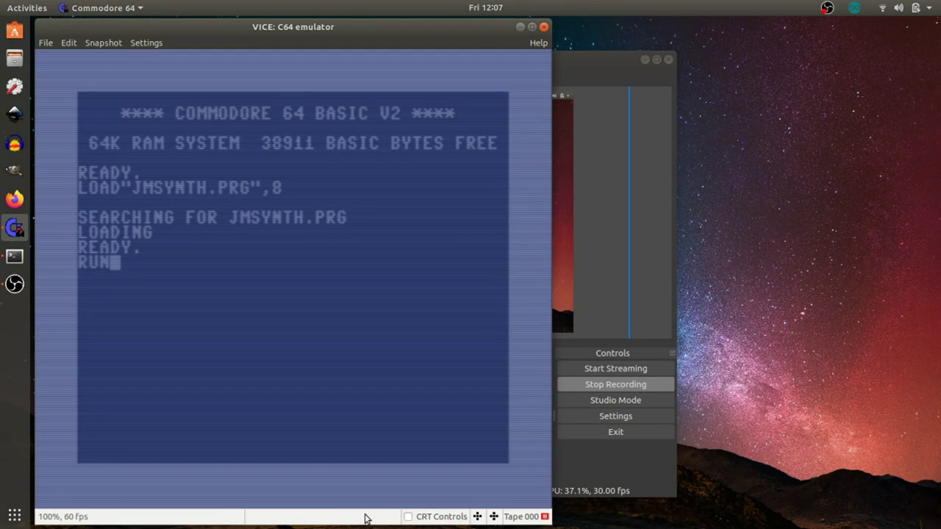
pyautogui.press('Return')
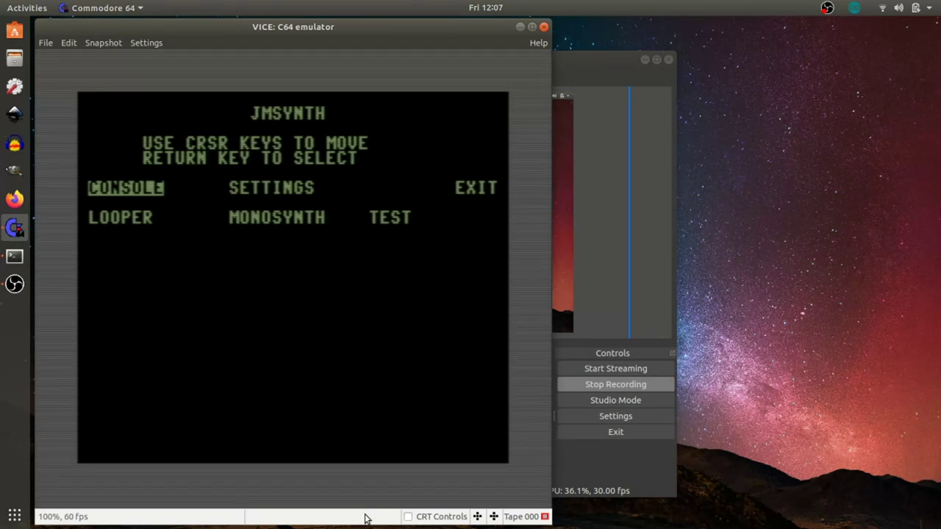
pyautogui.press('Right')
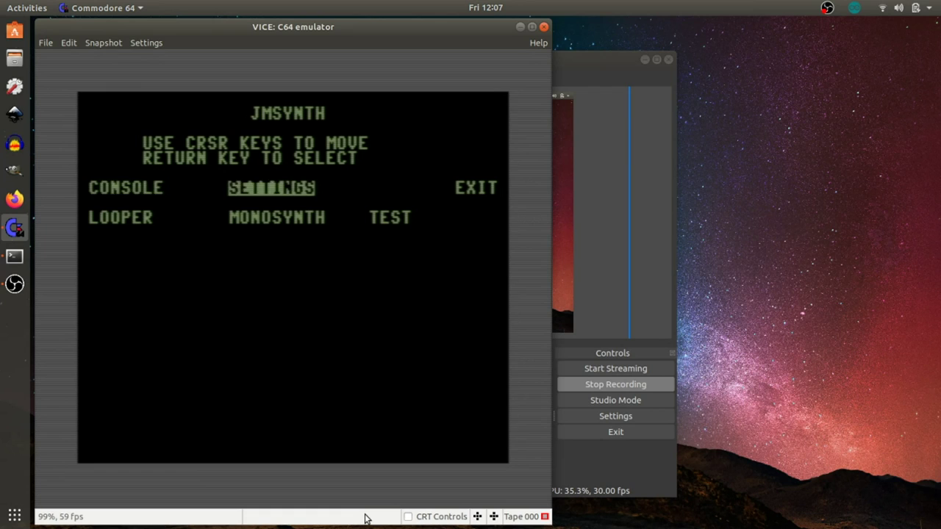
pyautogui.press('Left')
pyautogui.press('Right')
pyautogui.press('Left')
pyautogui.press('Right')
pyautogui.press('Left')
pyautogui.press('Right')
pyautogui.press('Left')
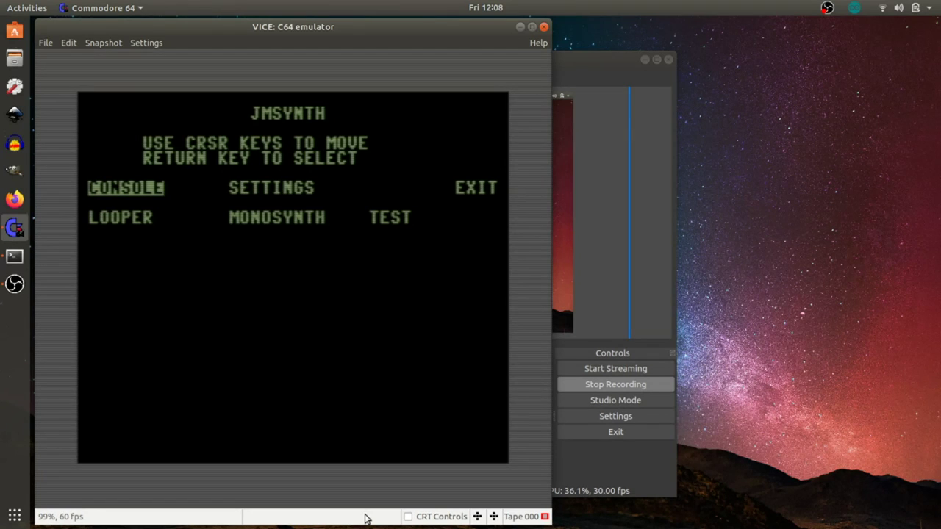
# Step: Select TEST to play the test song, then move the selection back through MONOSYNTH to LOOPER
pyautogui.press('Down')
pyautogui.press('Right')
pyautogui.press('Right')
pyautogui.press('Left')
pyautogui.press('Left')
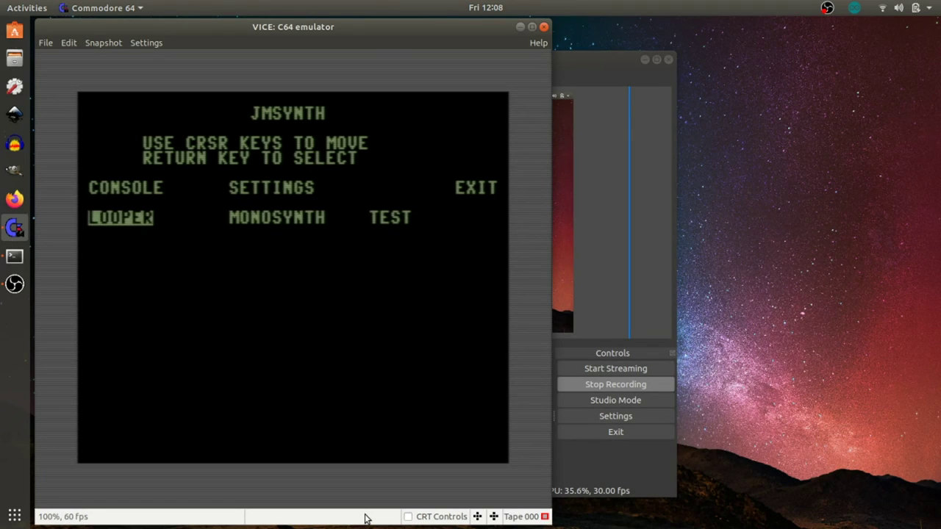
pyautogui.press('Right')
pyautogui.press('Right')
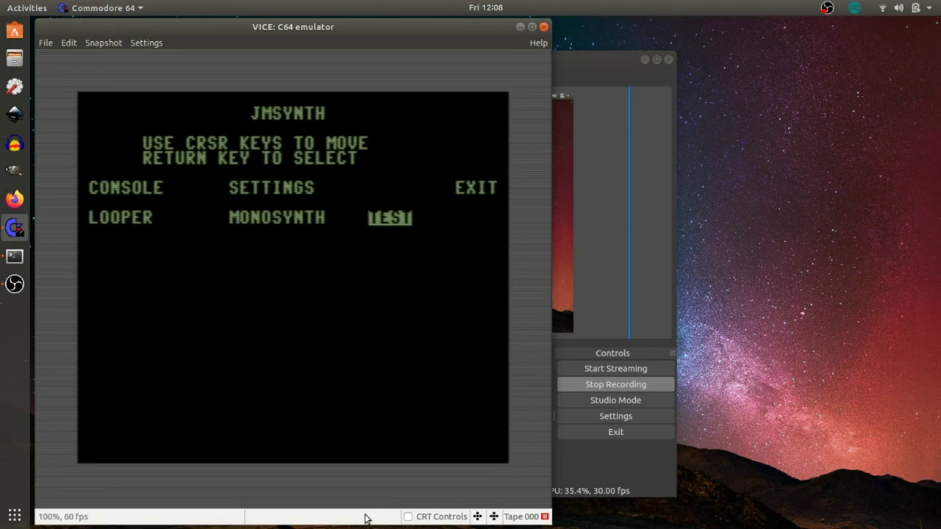
pyautogui.press('Return')
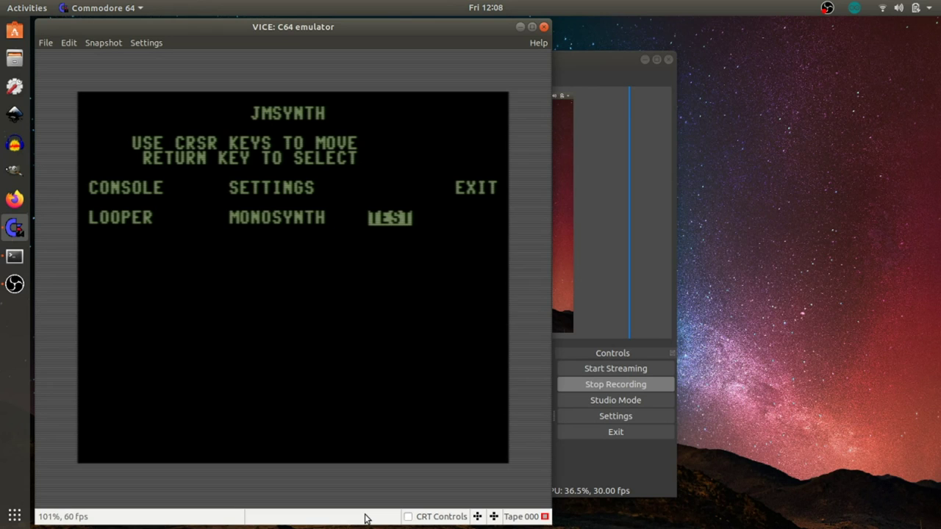
pyautogui.press('Left')
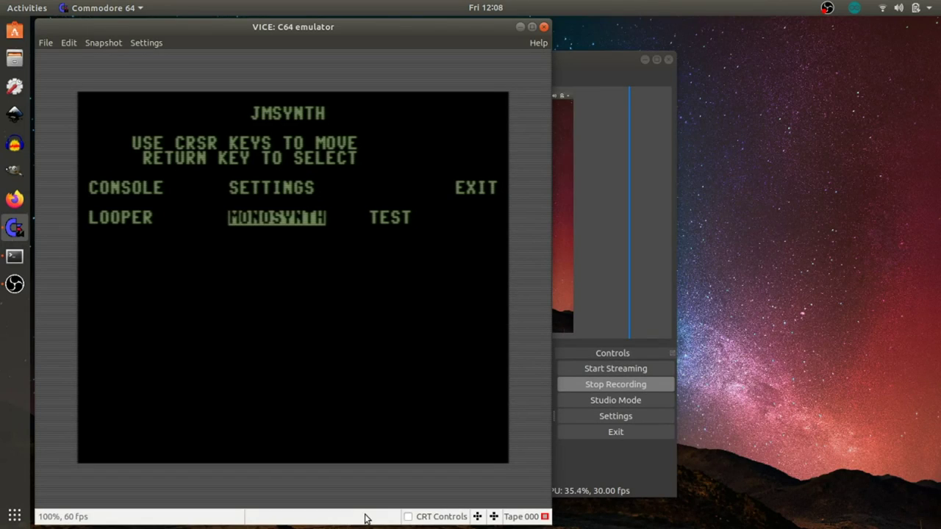
pyautogui.press('Left')
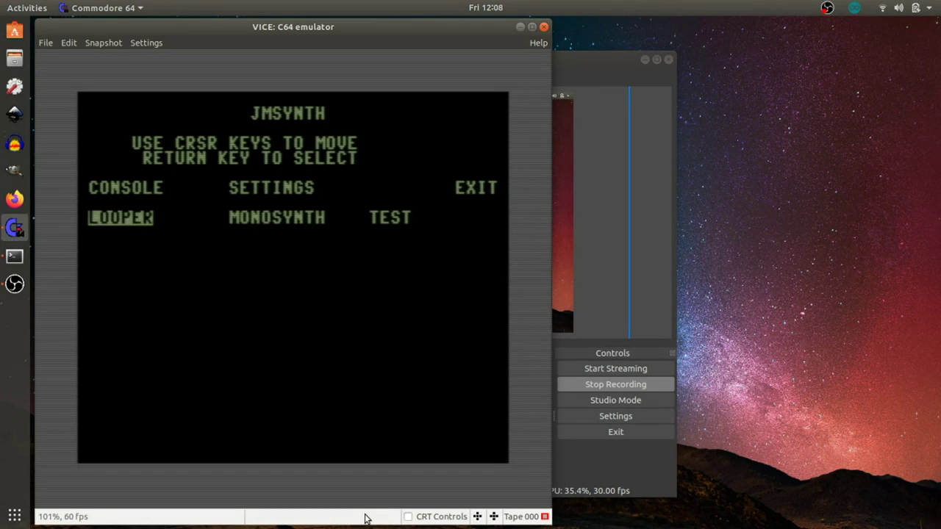
pyautogui.press('Right')
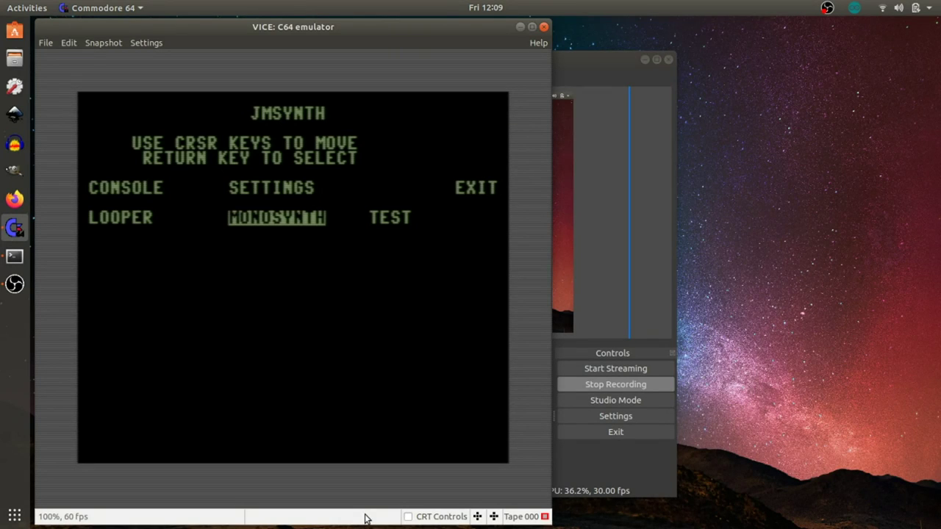
pyautogui.press('Left')
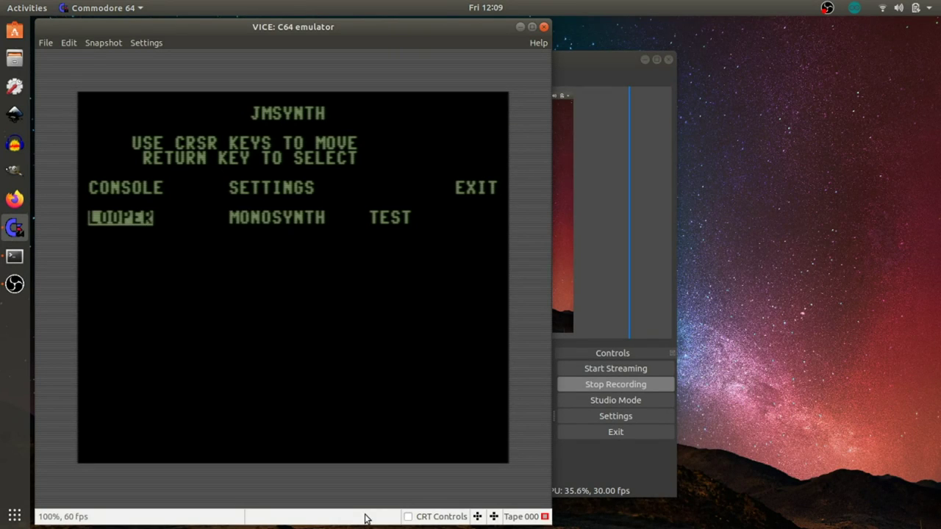
# Step: Open the JM-LR1 looper, switch to EDIT mode, and step between the V2 and V1 waveforms before exiting
pyautogui.press('Return')
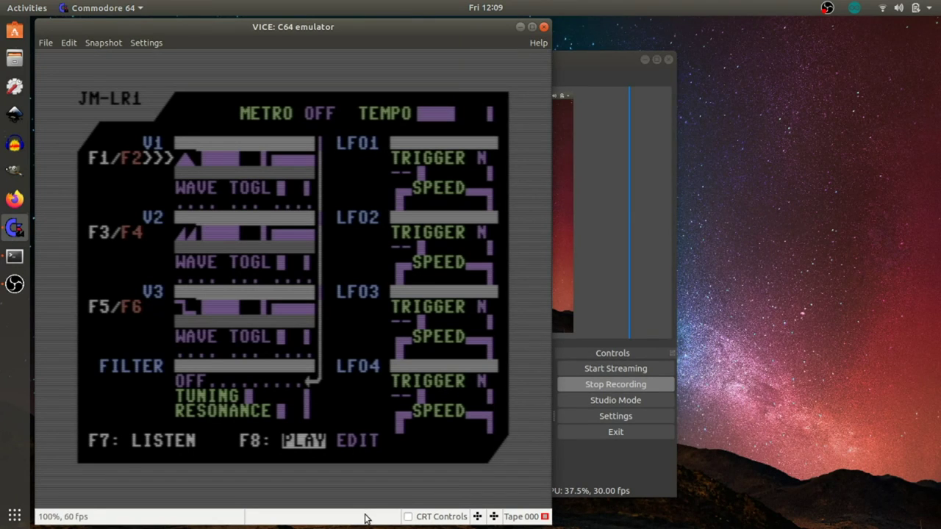
pyautogui.press('F8')
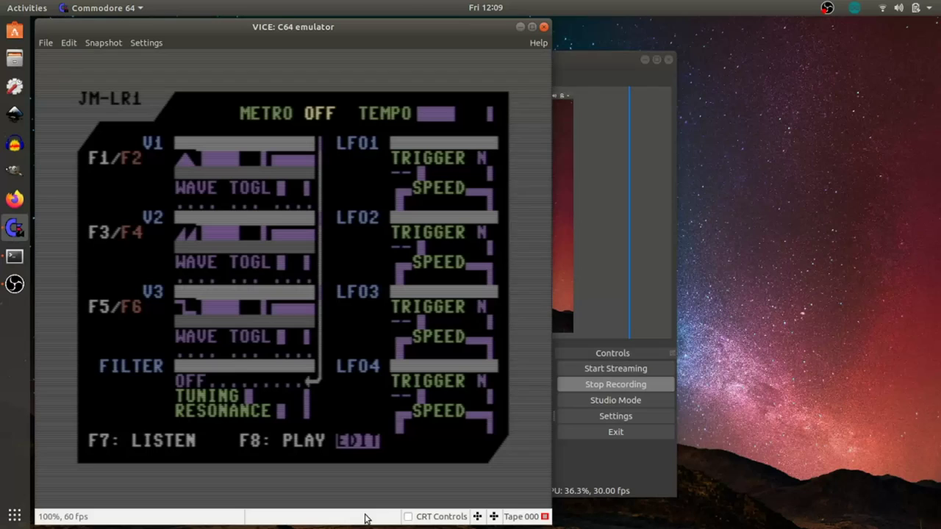
pyautogui.press('Down')
pyautogui.press('Down')
pyautogui.press('Down')
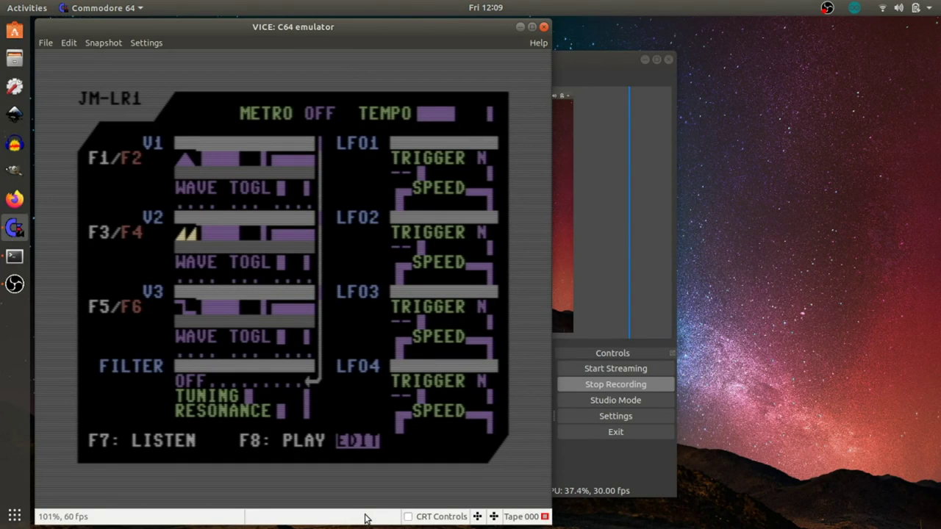
pyautogui.press('Up')
pyautogui.press('Escape')
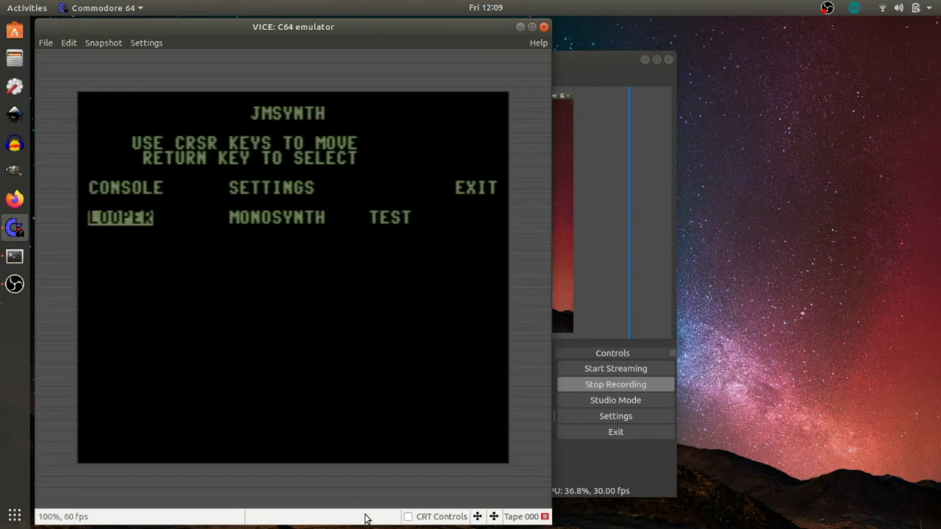
# Step: Open MONOSYNTH, blank and restore its screen with F1, then exit and select LOOPER
pyautogui.press('Right')
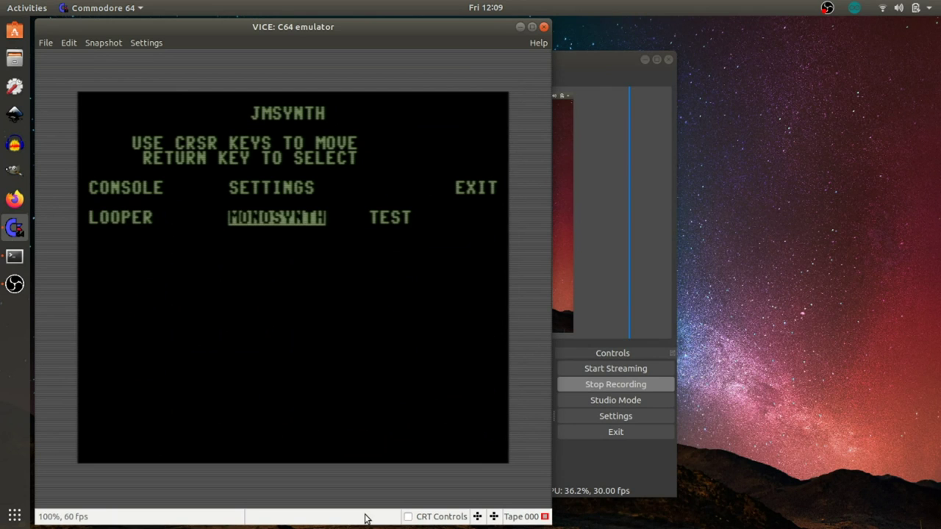
pyautogui.press('Return')
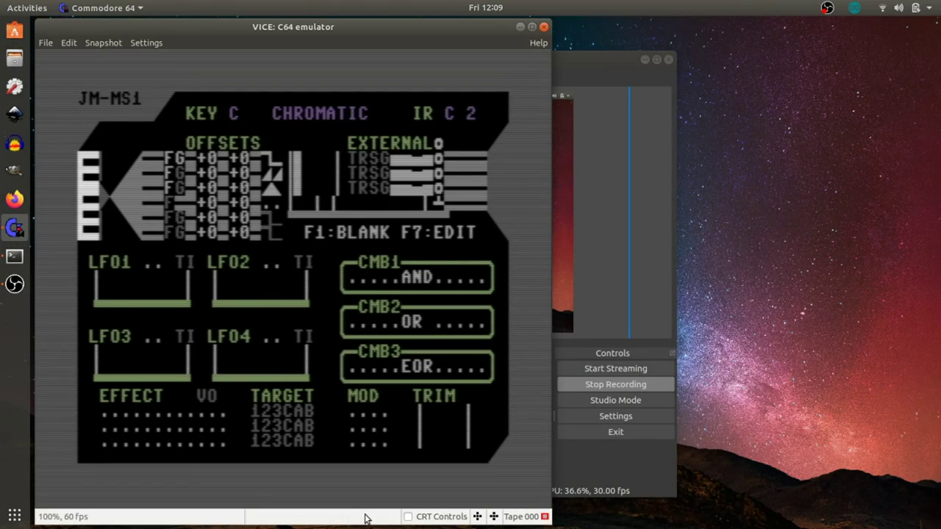
pyautogui.press('F1')
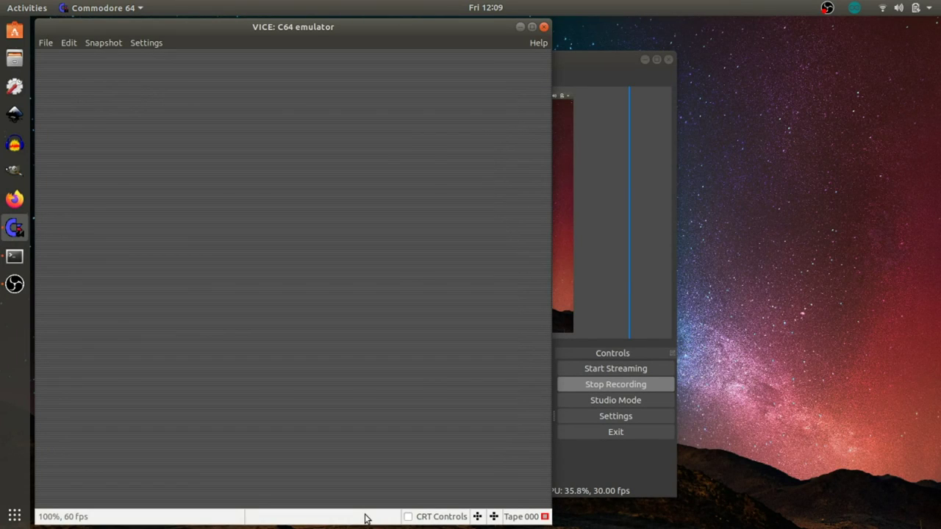
pyautogui.press('F1')
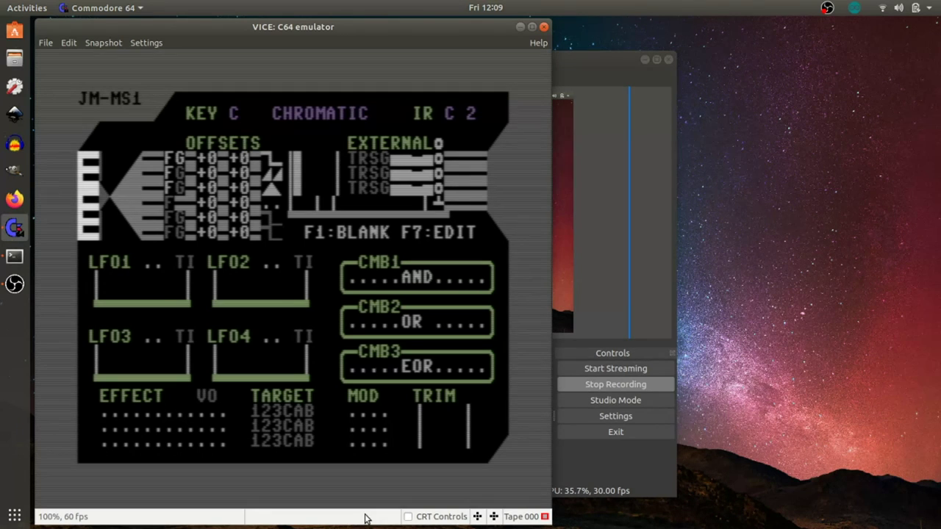
pyautogui.press('Escape')
pyautogui.press('Left')
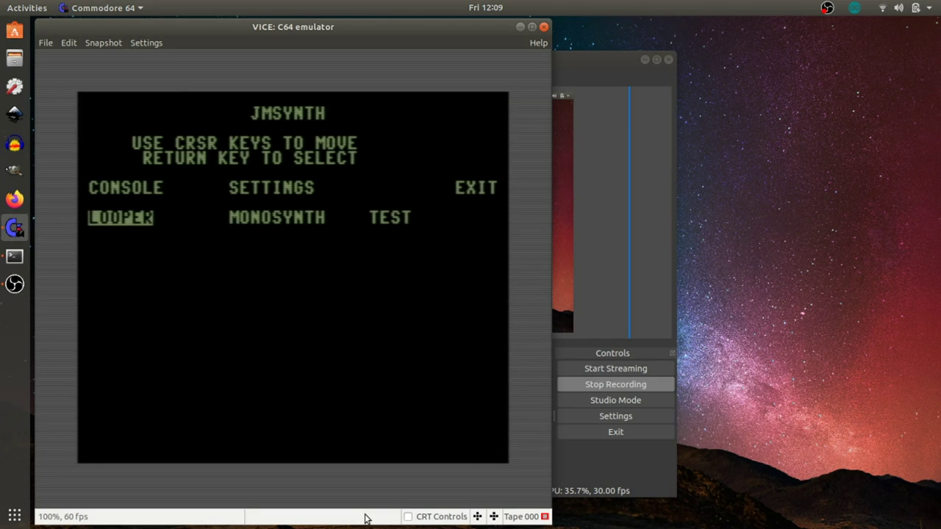
# Step: Open the looper, toggle EDIT and back to PLAY, trigger voice V2 with F3, then exit
pyautogui.press('Return')
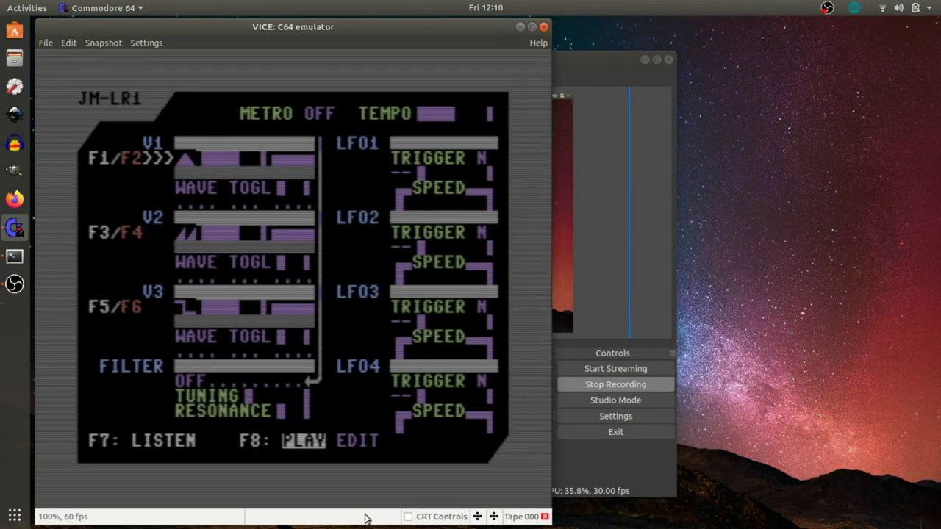
pyautogui.press('F8')
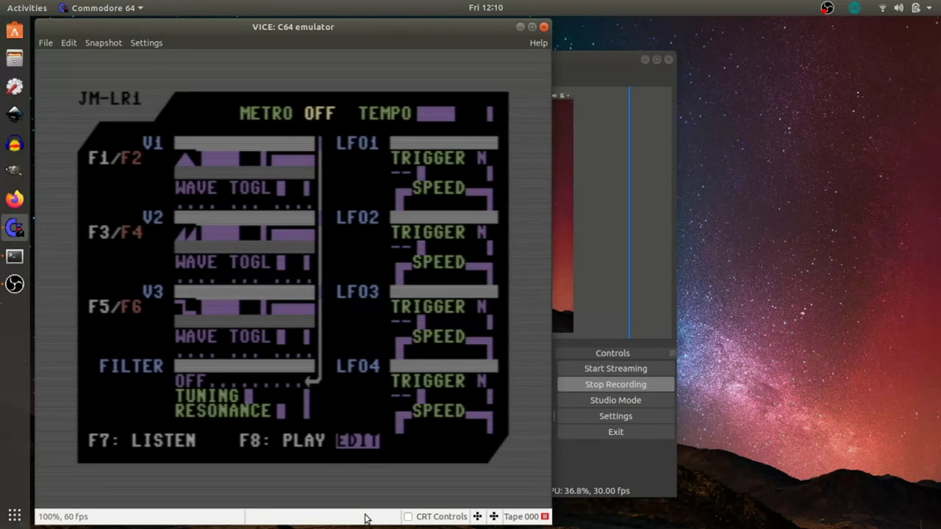
pyautogui.press('F8')
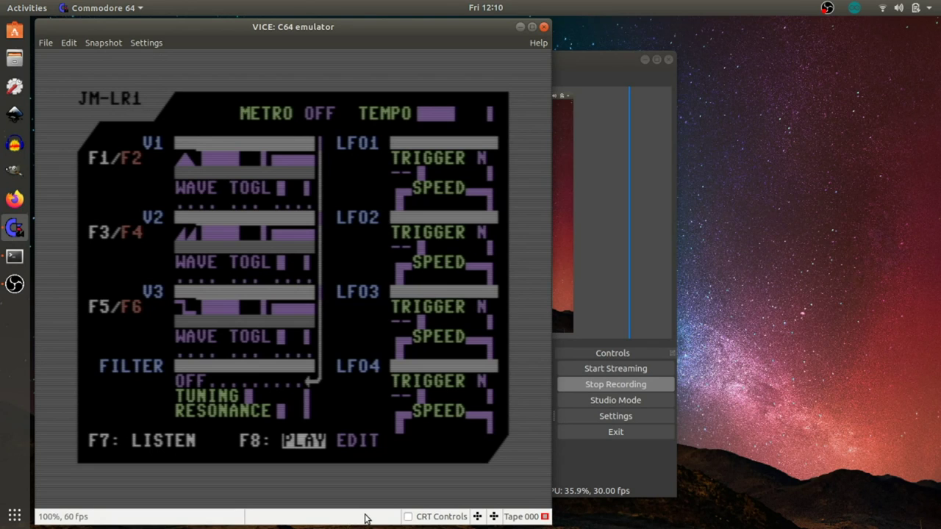
pyautogui.press('F3')
pyautogui.press('Escape')
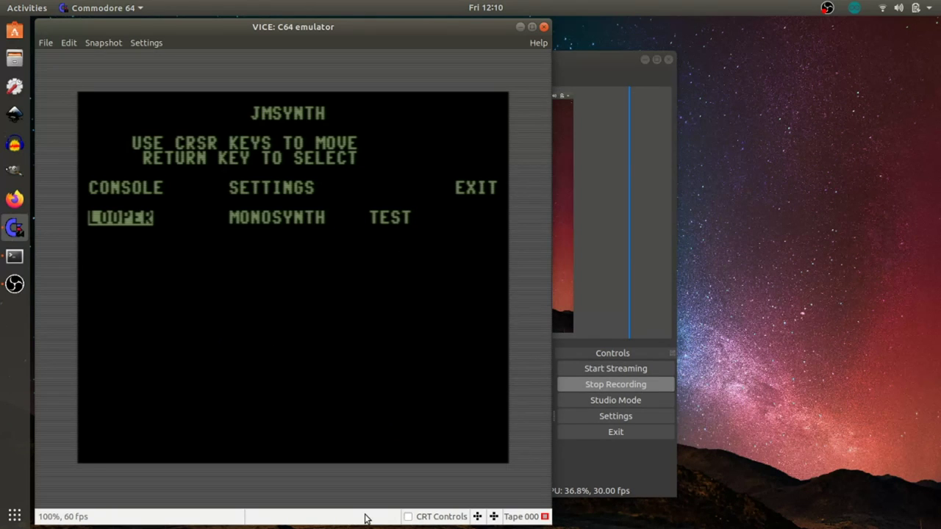
pyautogui.press('Right')
pyautogui.press('Right')
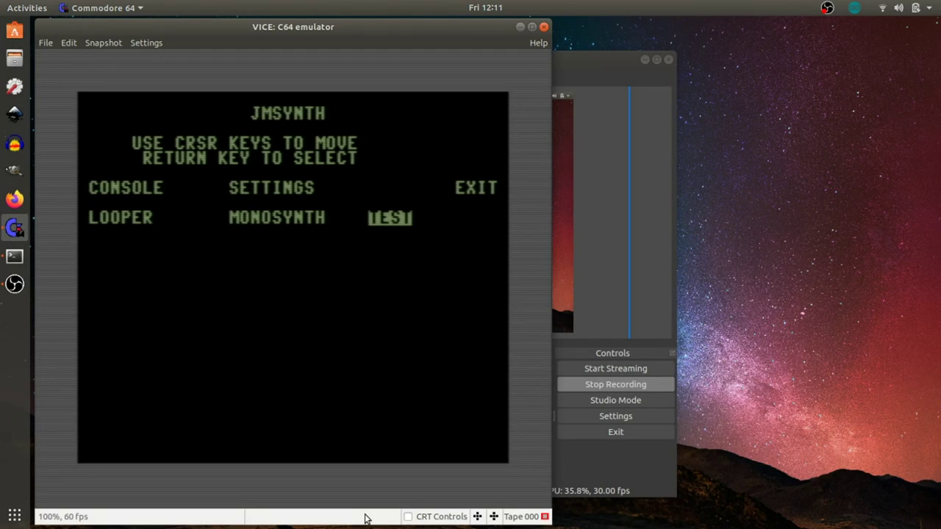
pyautogui.press('Left')
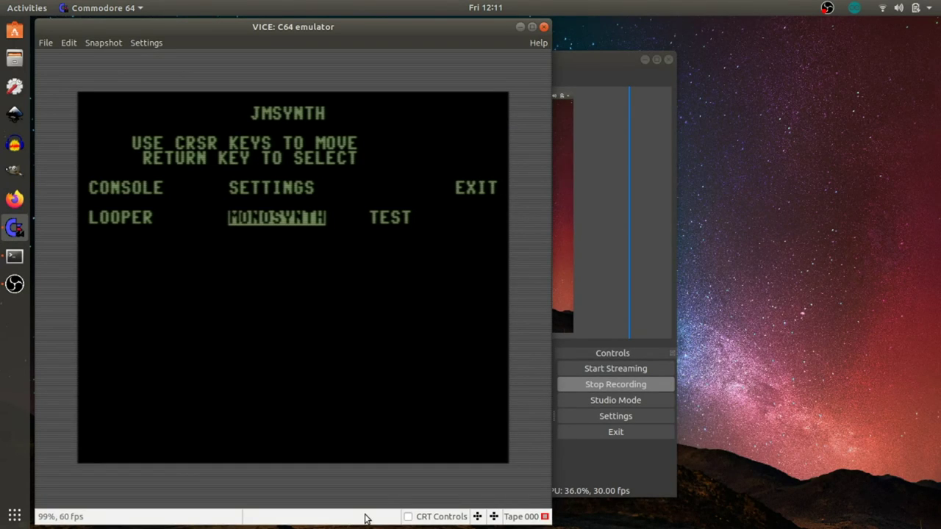
pyautogui.press('Left')
pyautogui.press('Up')
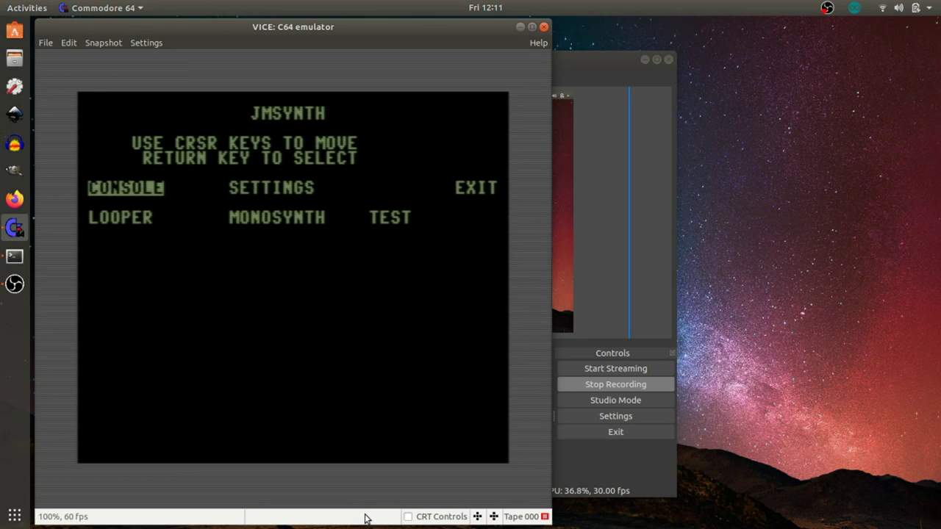